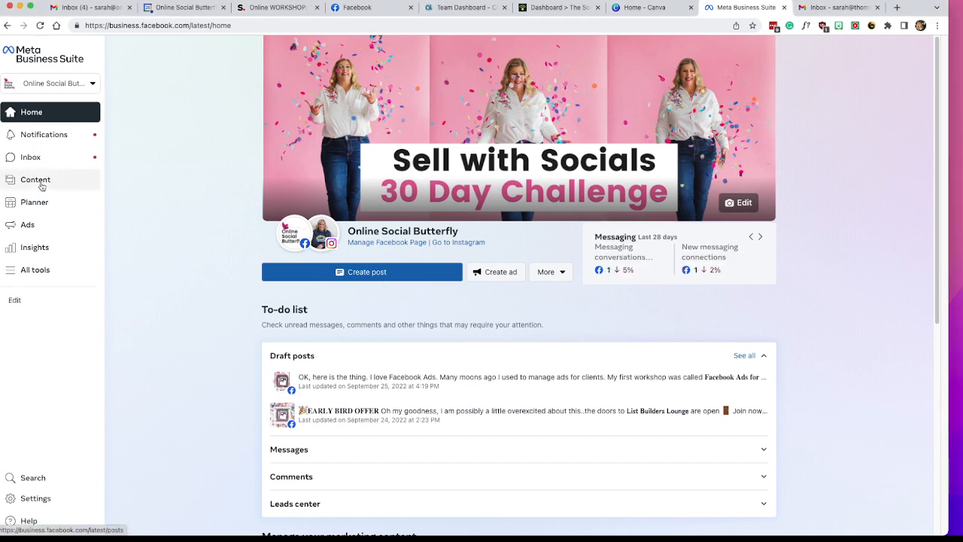
Step: Go to the content Planner and start creating a new post
{"action": "left_click", "coordinate": [42, 186]}
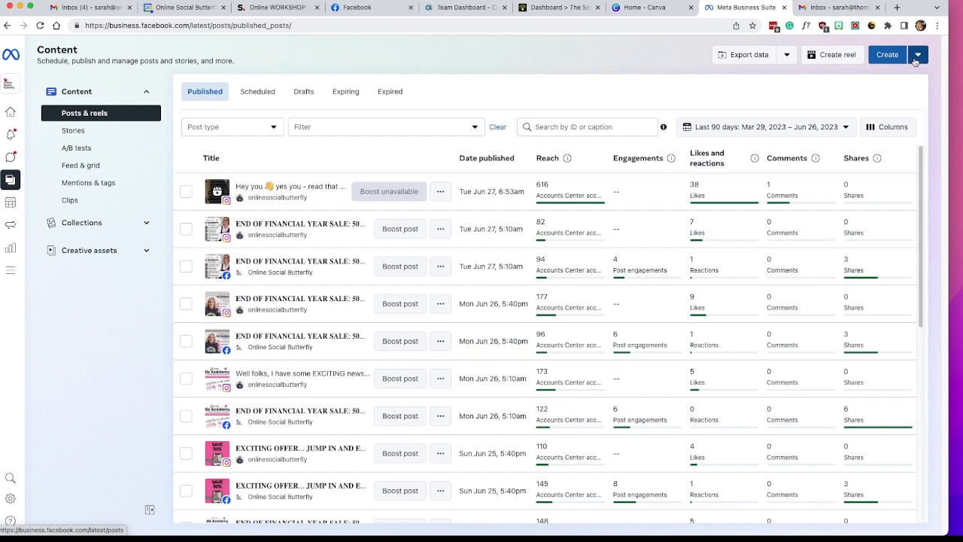
{"action": "left_click", "coordinate": [915, 59]}
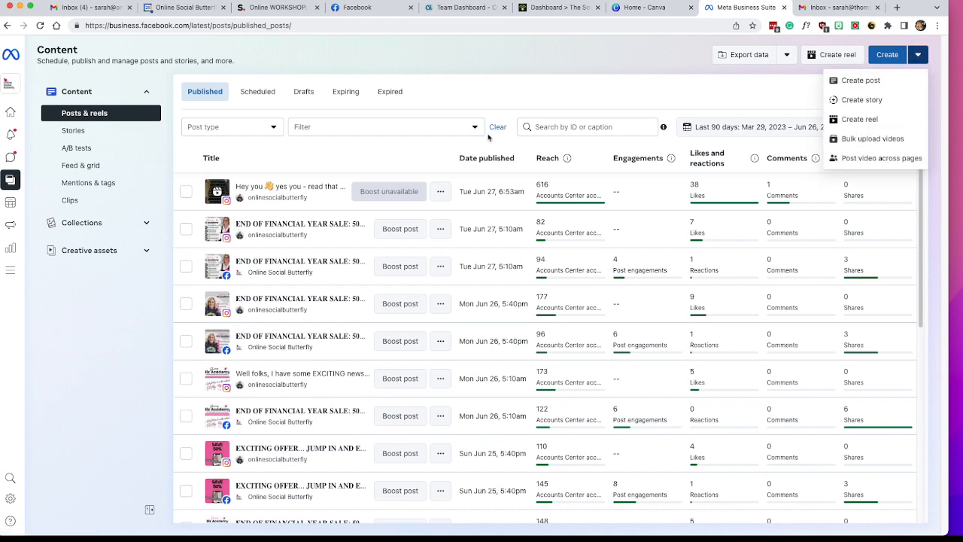
{"action": "left_click", "coordinate": [12, 203]}
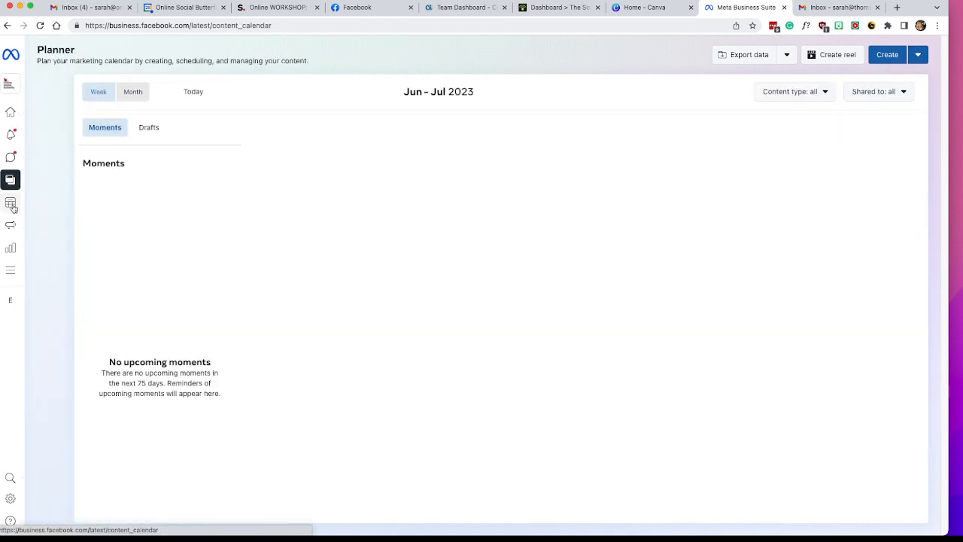
{"action": "left_click", "coordinate": [917, 60]}
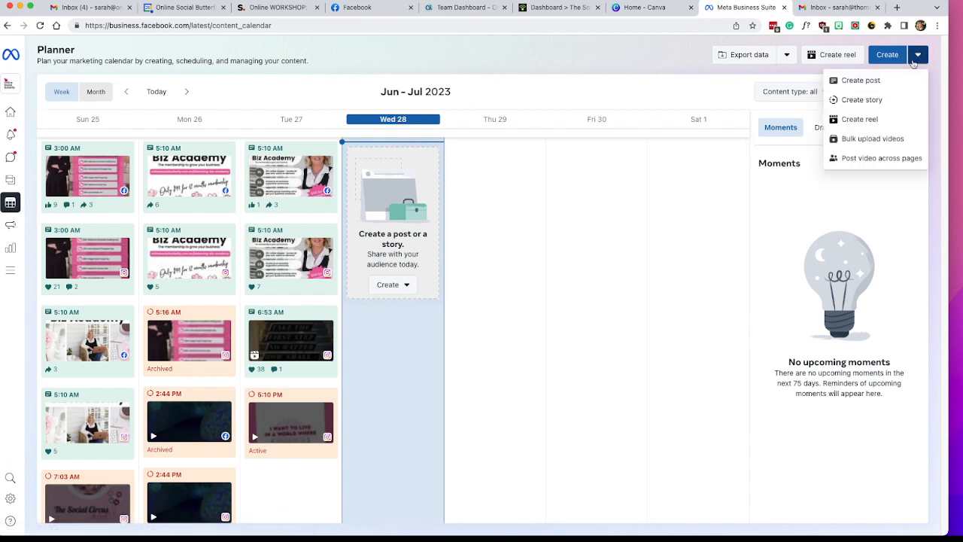
{"action": "left_click", "coordinate": [872, 80]}
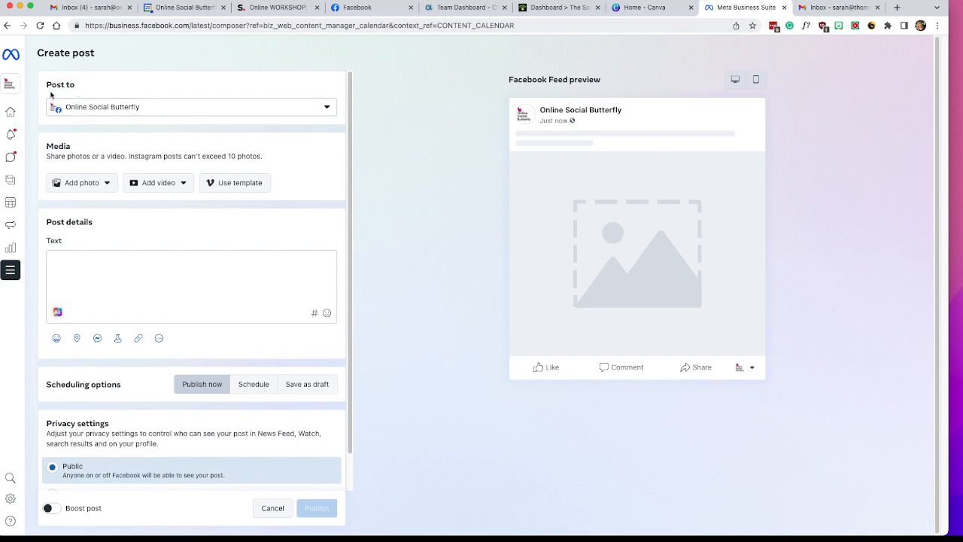
Step: Review the Facebook Groups available as publishing destinations for the post, leaving none selected
{"action": "left_click", "coordinate": [328, 110]}
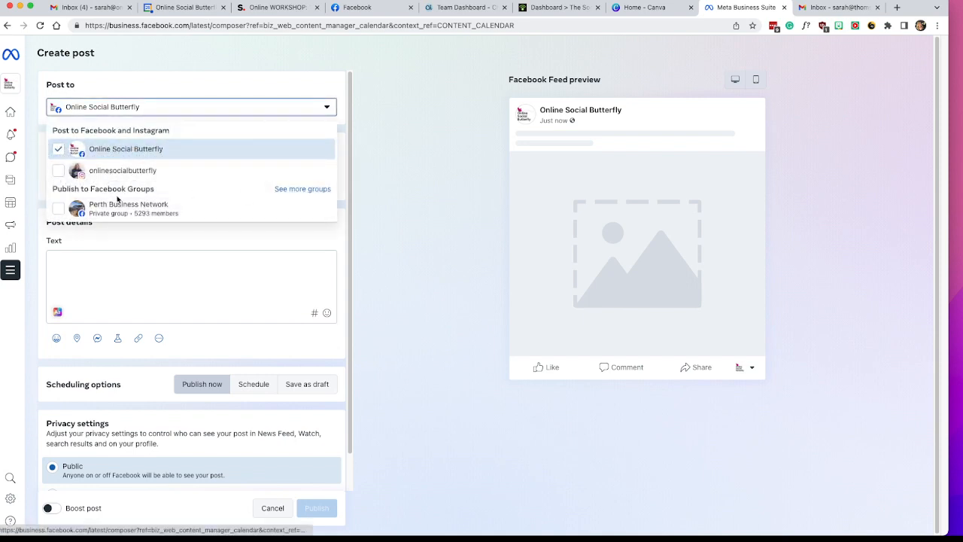
{"action": "left_click", "coordinate": [292, 191]}
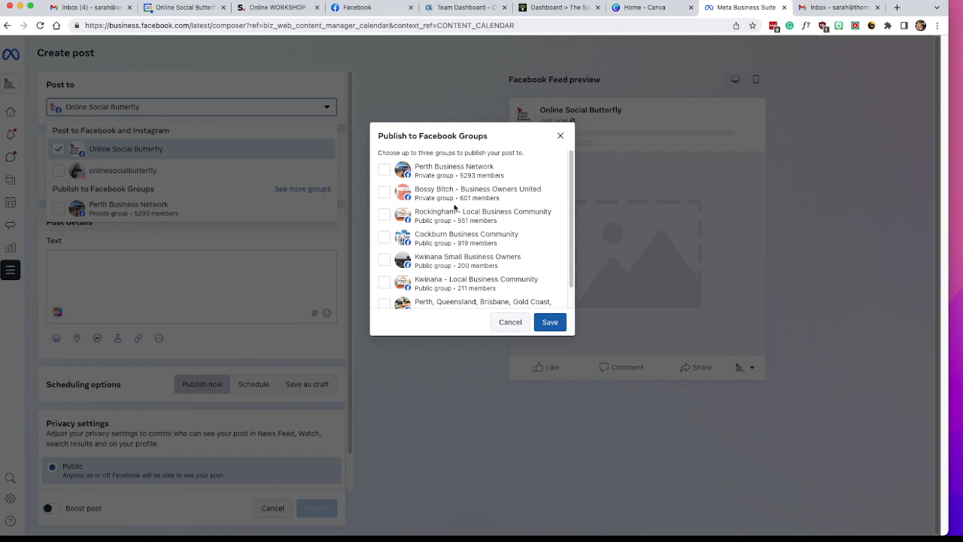
{"action": "left_click", "coordinate": [509, 322]}
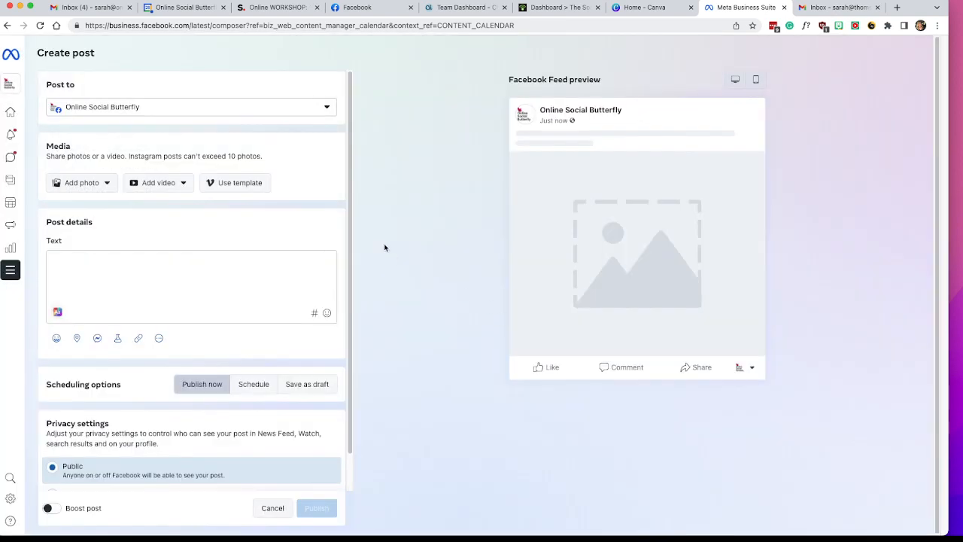
Step: Add the onlinesocialbutterfly Instagram account as a destination and enable customizing the post separately for Facebook and Instagram
{"action": "left_click", "coordinate": [321, 115]}
{"action": "left_click", "coordinate": [58, 170]}
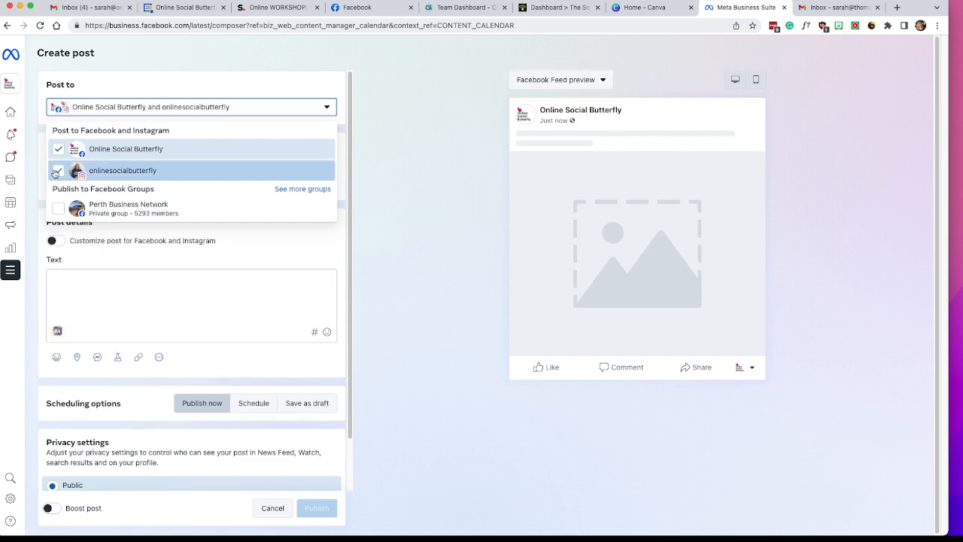
{"action": "left_click", "coordinate": [385, 205]}
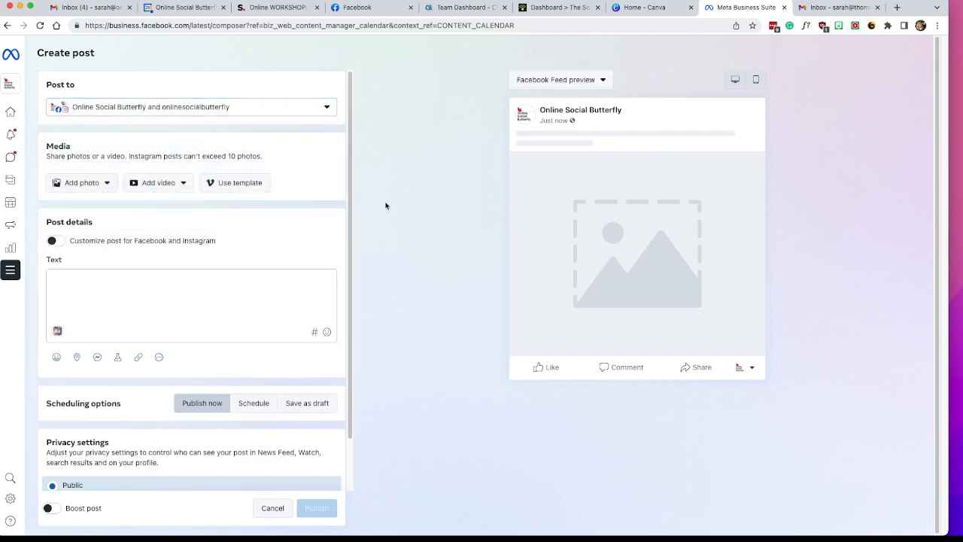
{"action": "left_click", "coordinate": [54, 241]}
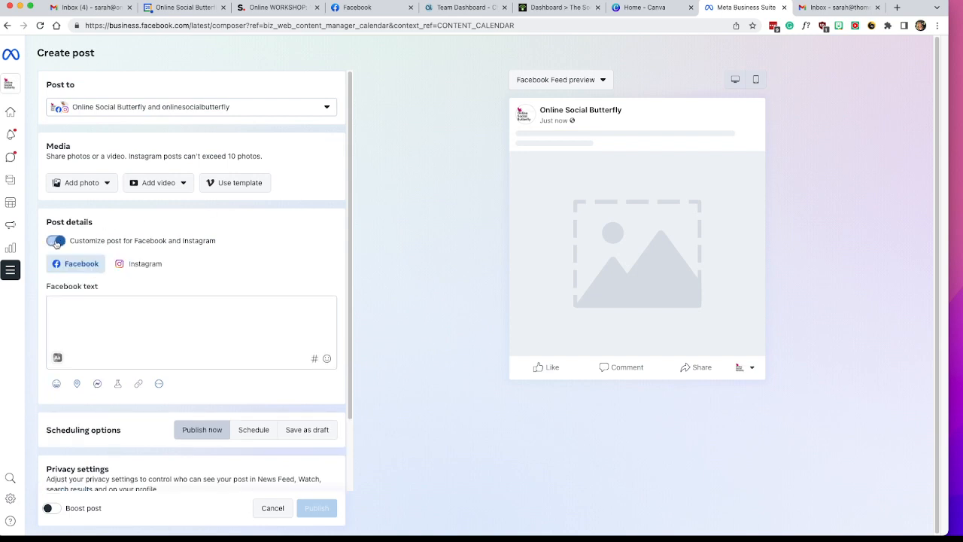
Step: Upload the 940×788 "15 x 15 post" Facebook image from the Downloads folder, browsing the files as thumbnails
{"action": "left_click", "coordinate": [101, 192]}
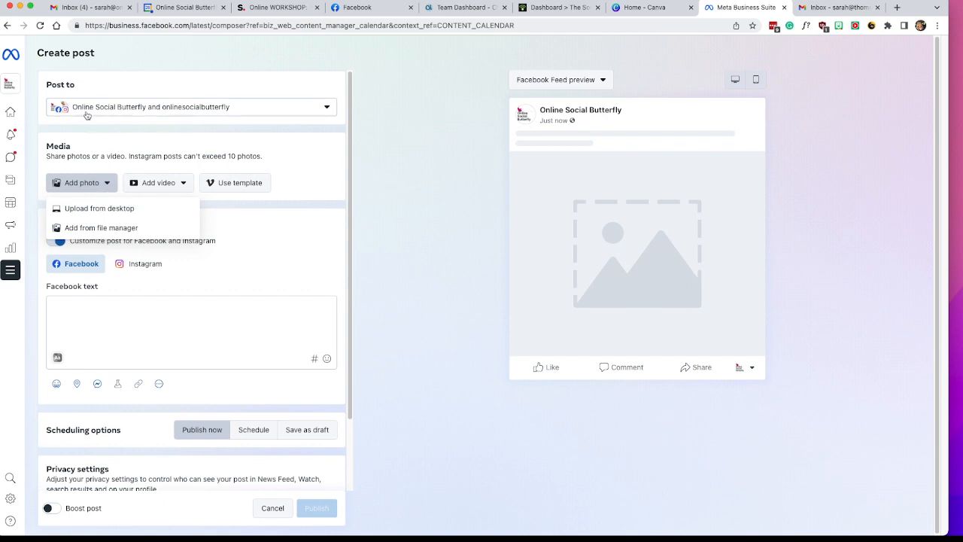
{"action": "left_click", "coordinate": [109, 209]}
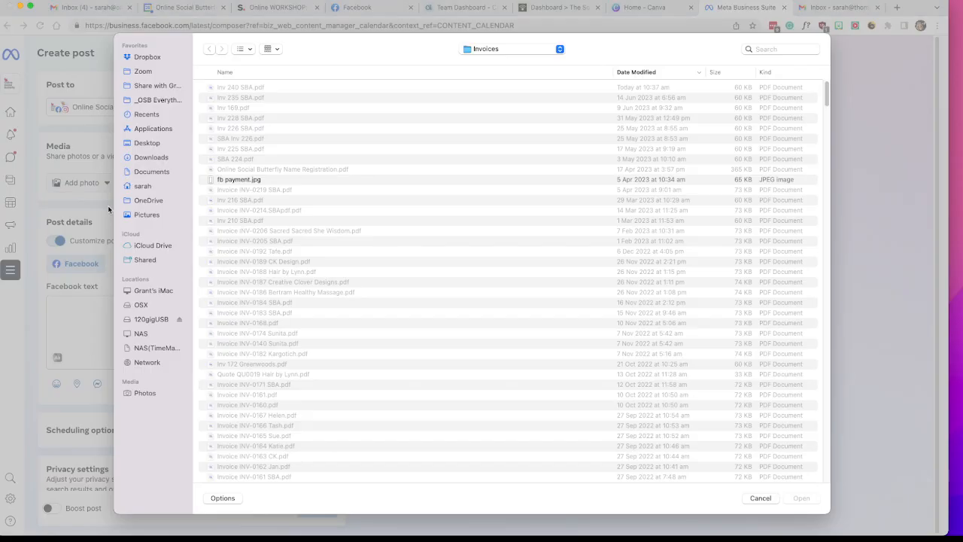
{"action": "left_click", "coordinate": [153, 160]}
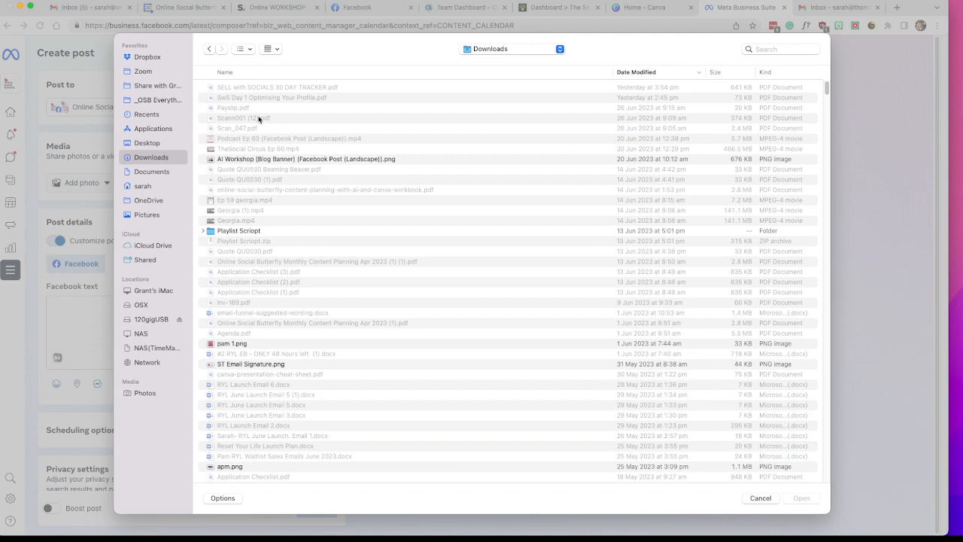
{"action": "left_click", "coordinate": [241, 49]}
{"action": "left_click", "coordinate": [248, 91]}
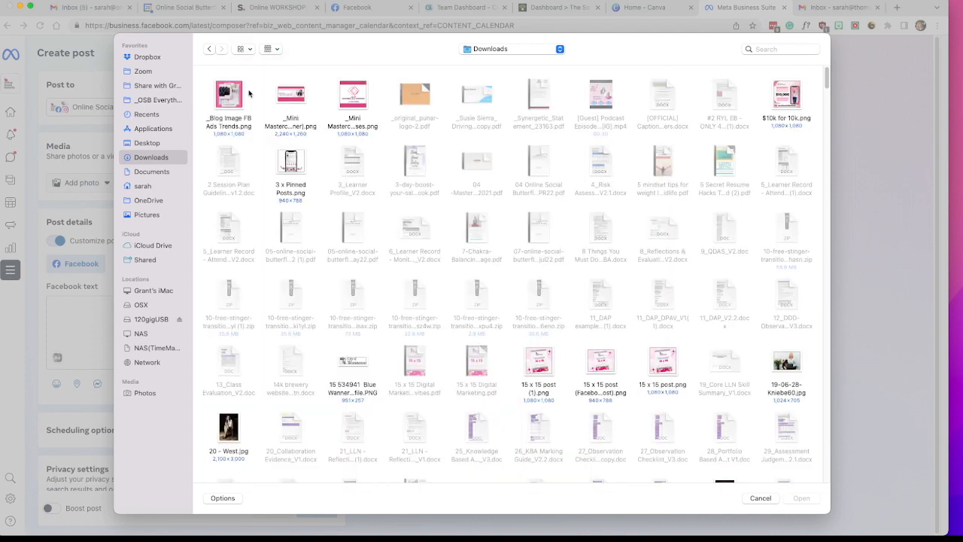
{"action": "scroll", "coordinate": [466, 203], "scroll_direction": "down", "scroll_amount": 2}
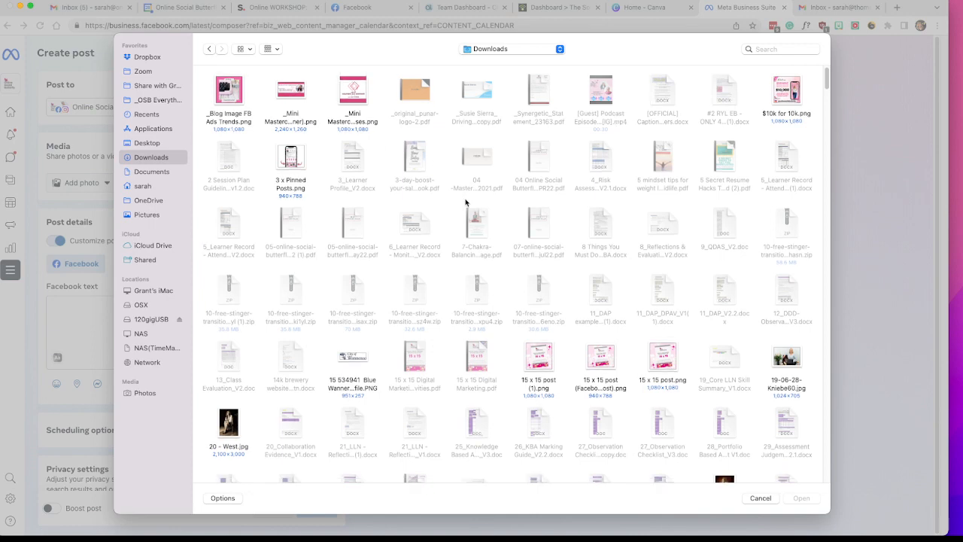
{"action": "scroll", "coordinate": [466, 203], "scroll_direction": "down", "scroll_amount": 5}
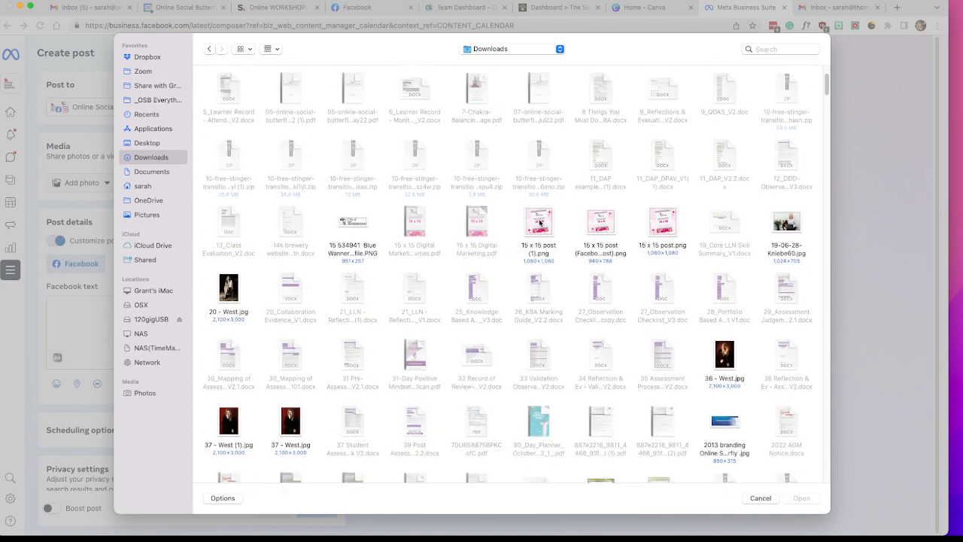
{"action": "double_click", "coordinate": [595, 226]}
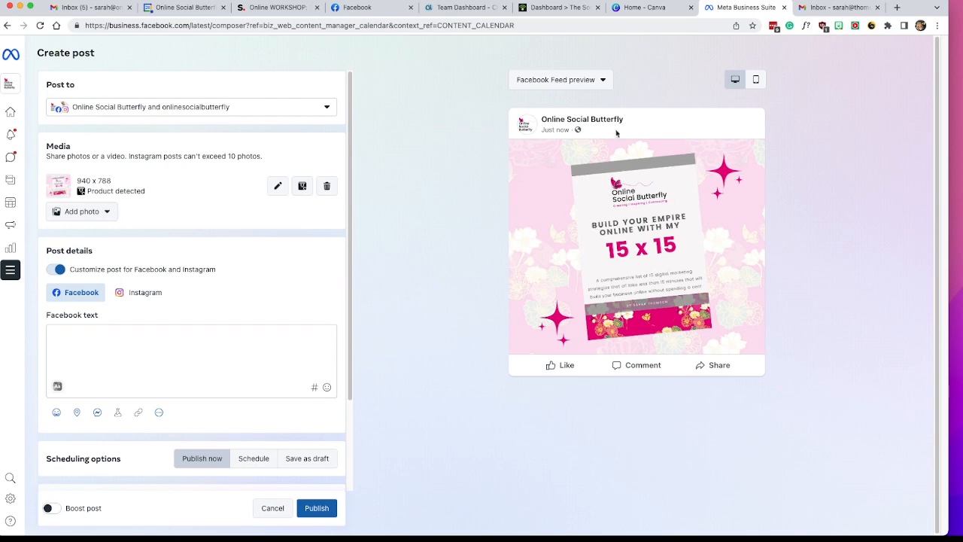
Step: Check the feed preview options and show the Facebook Feed preview in its mobile version
{"action": "left_click", "coordinate": [593, 86]}
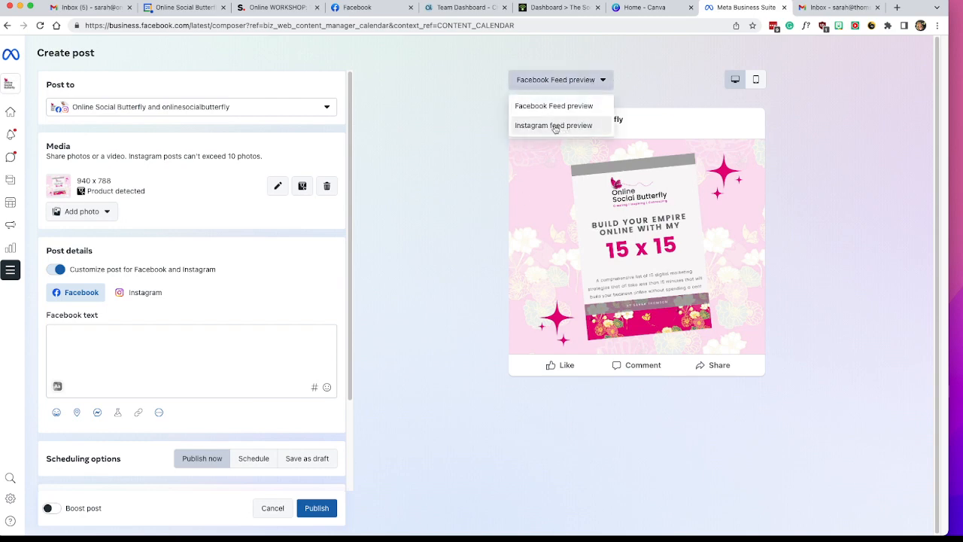
{"action": "left_click", "coordinate": [756, 80]}
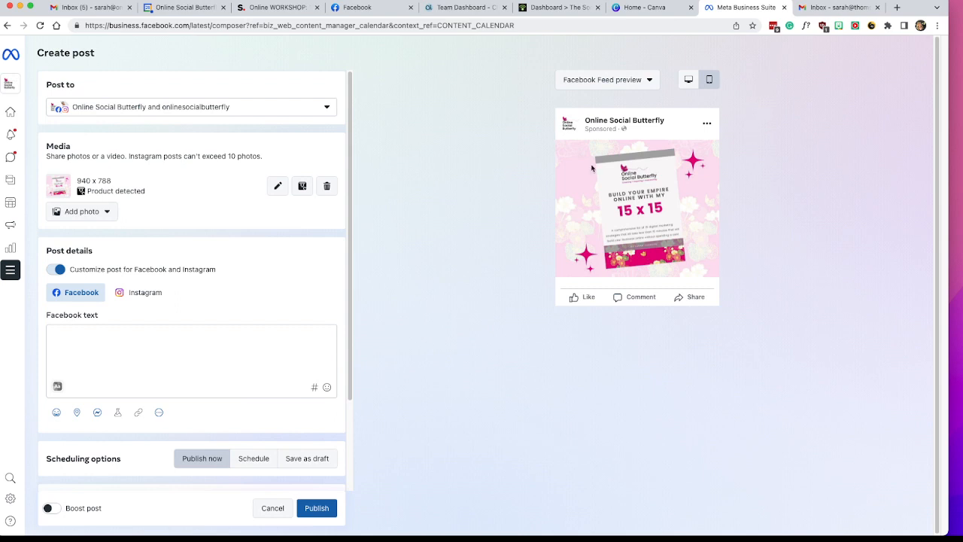
Step: Upload the AI Workshop blog banner PNG from the Downloads folder as a second photo and move it ahead of the 15 x 15 image
{"action": "left_click", "coordinate": [101, 213]}
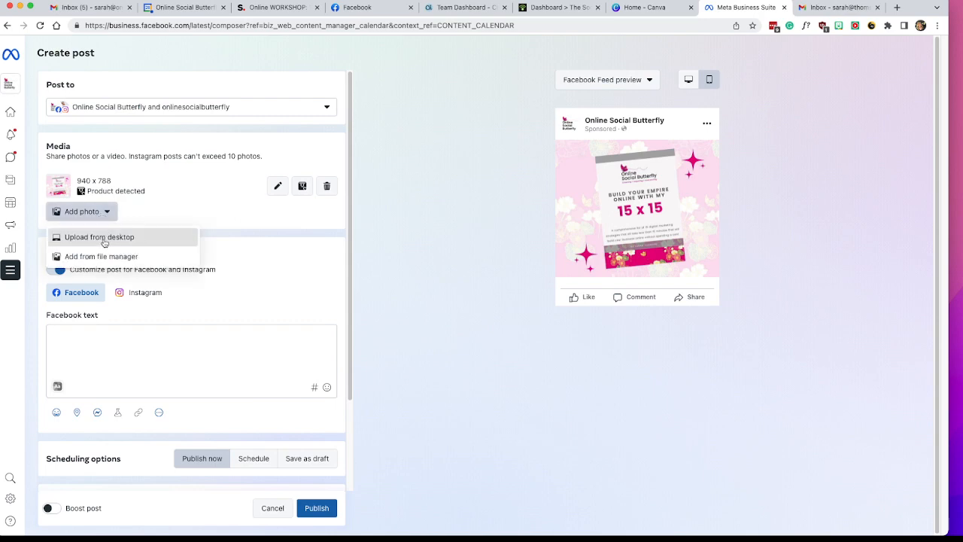
{"action": "left_click", "coordinate": [105, 239]}
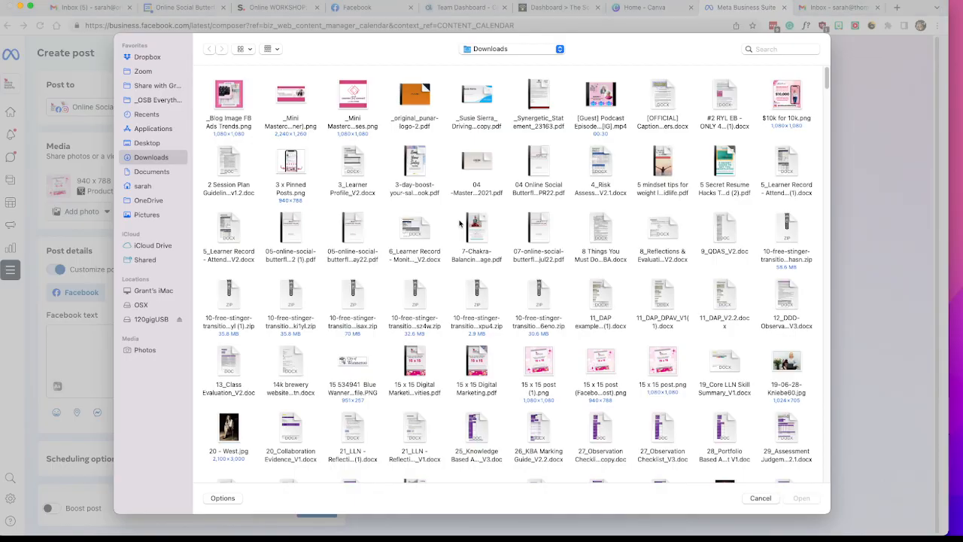
{"action": "scroll", "coordinate": [458, 222], "scroll_direction": "down", "scroll_amount": 5}
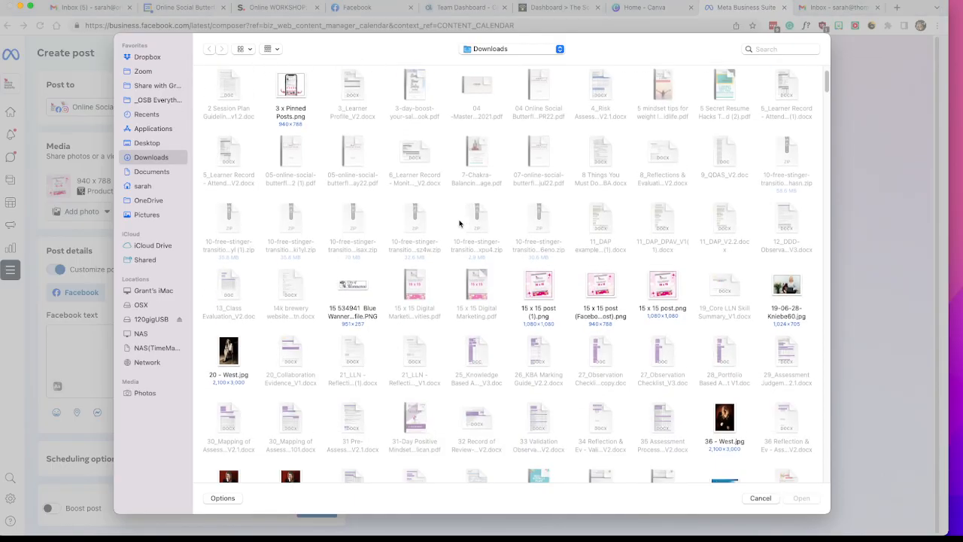
{"action": "scroll", "coordinate": [459, 223], "scroll_direction": "down", "scroll_amount": 10}
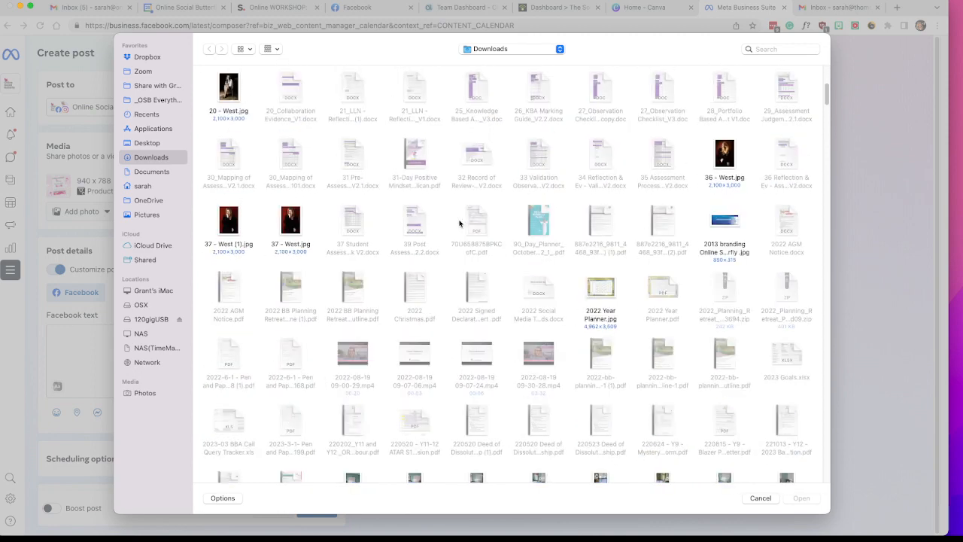
{"action": "scroll", "coordinate": [459, 223], "scroll_direction": "down", "scroll_amount": 10}
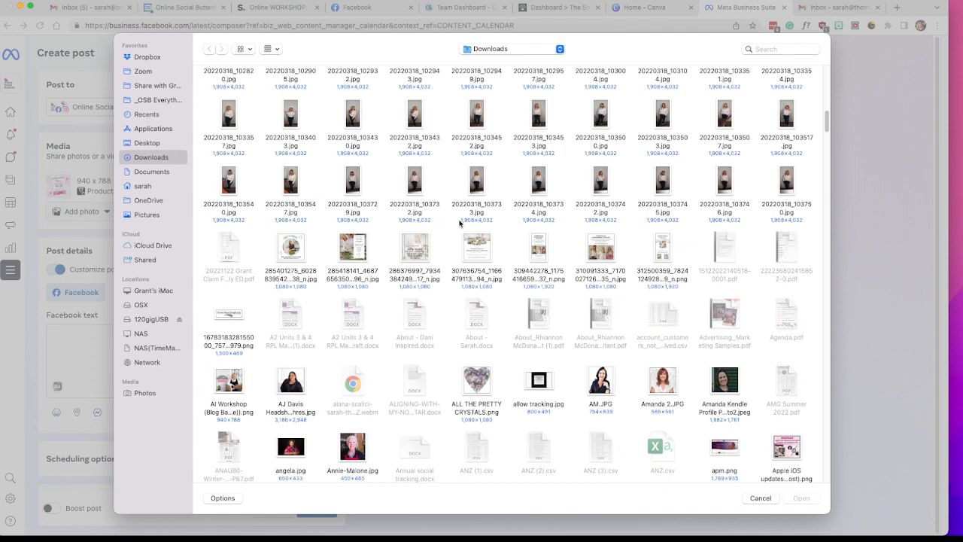
{"action": "left_click", "coordinate": [234, 385]}
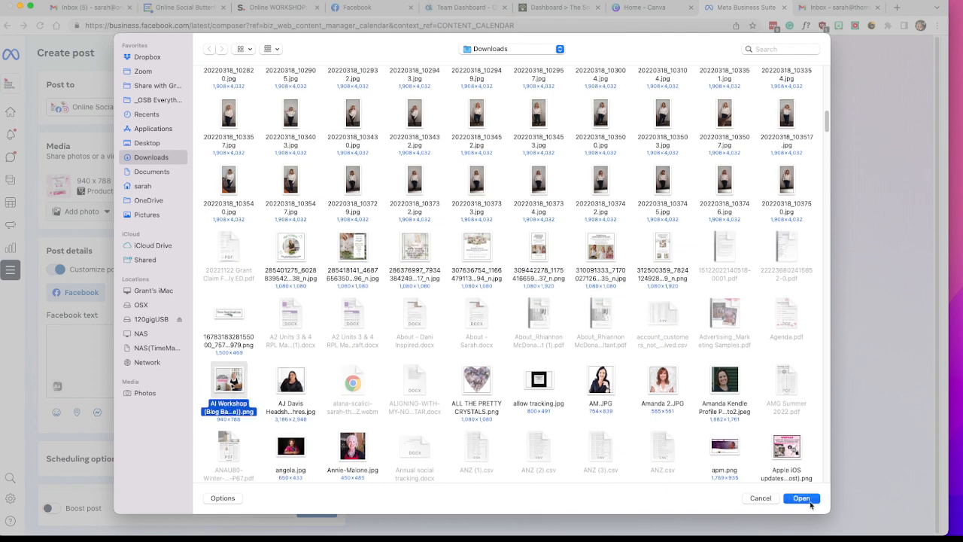
{"action": "left_click", "coordinate": [806, 499]}
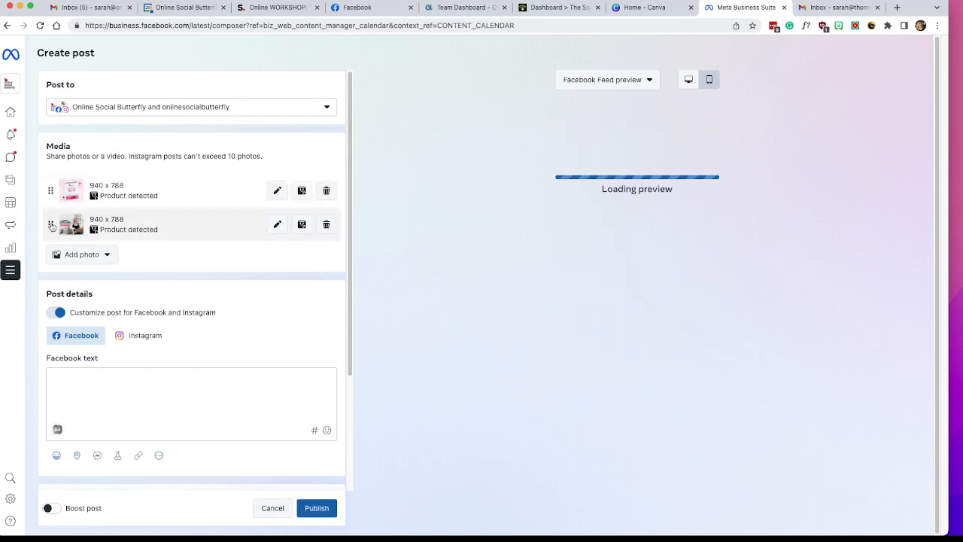
{"action": "left_click_drag", "start_coordinate": [51, 226], "coordinate": [51, 188]}
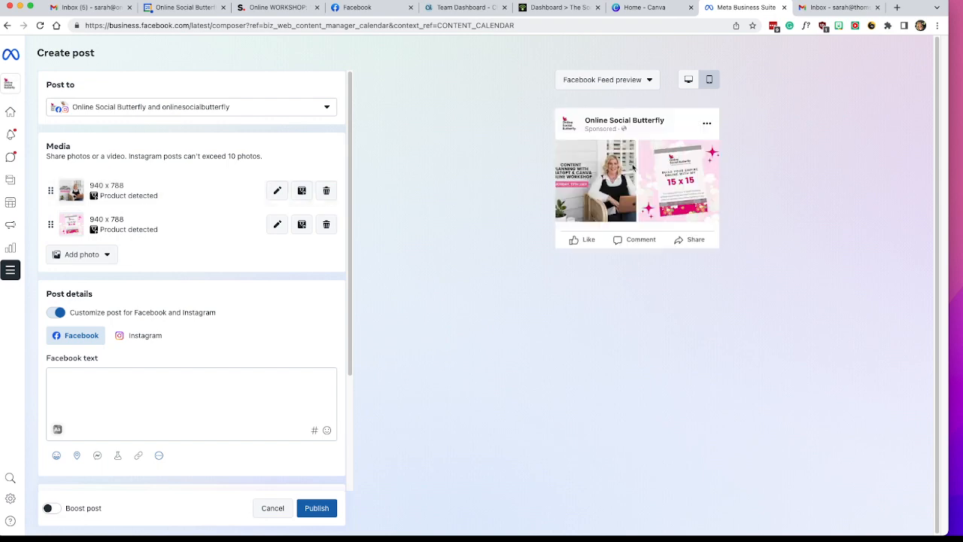
Step: Preview the post in the Instagram feed and browse through both carousel photos
{"action": "left_click", "coordinate": [627, 79]}
{"action": "left_click", "coordinate": [621, 125]}
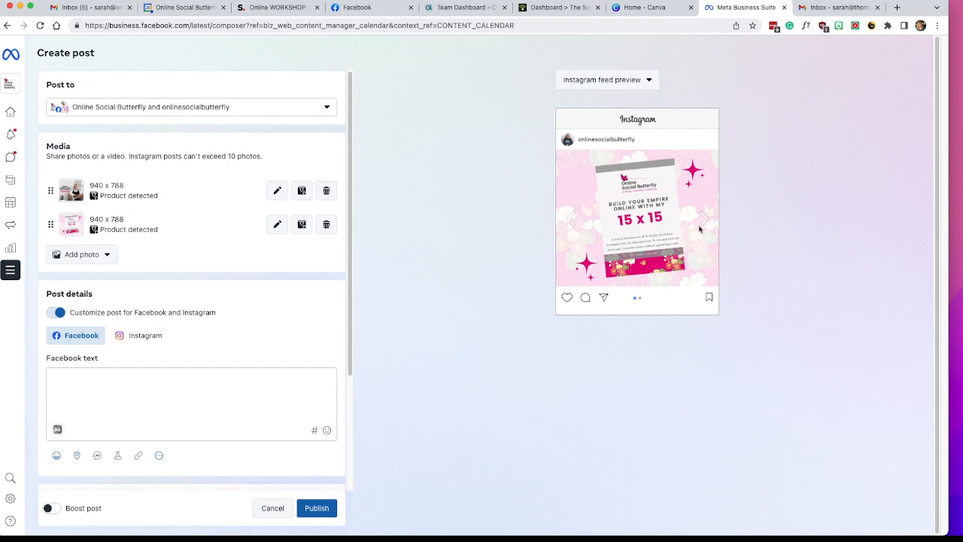
{"action": "left_click", "coordinate": [701, 220]}
{"action": "left_click", "coordinate": [570, 222]}
Step: Write "Downoad my free guide to 15 digital maretkng tips" as the Facebook text of the post
{"action": "scroll", "coordinate": [329, 311], "scroll_direction": "down", "scroll_amount": 3}
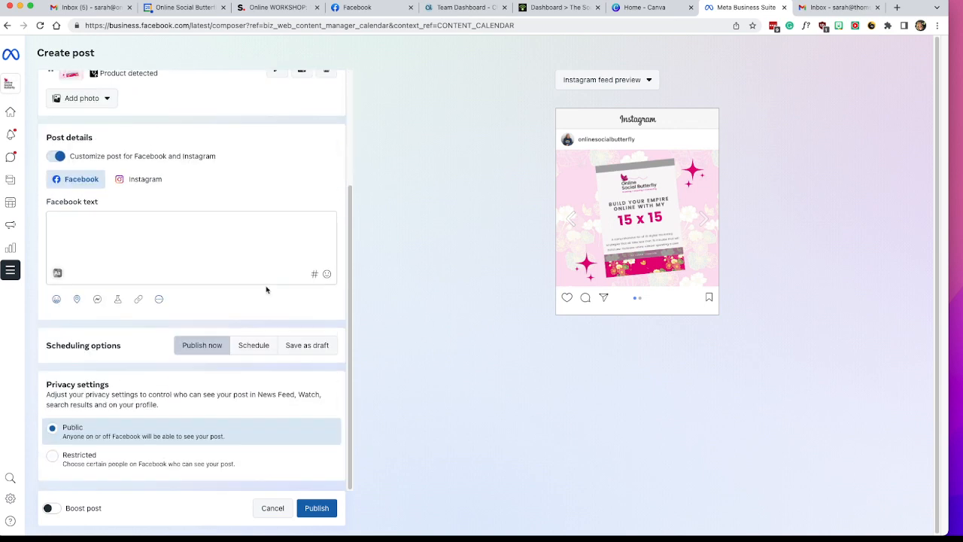
{"action": "left_click", "coordinate": [66, 219]}
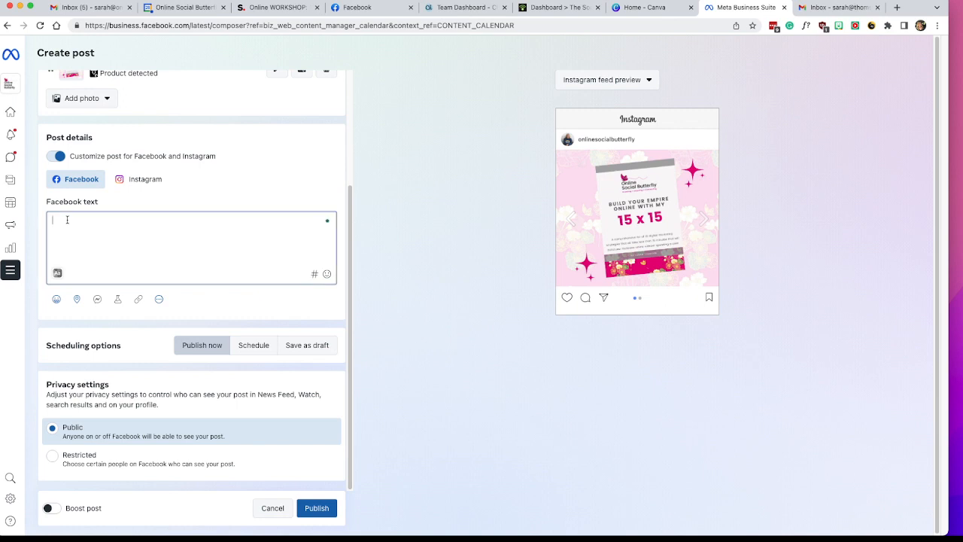
{"action": "type", "text": "Download my "}
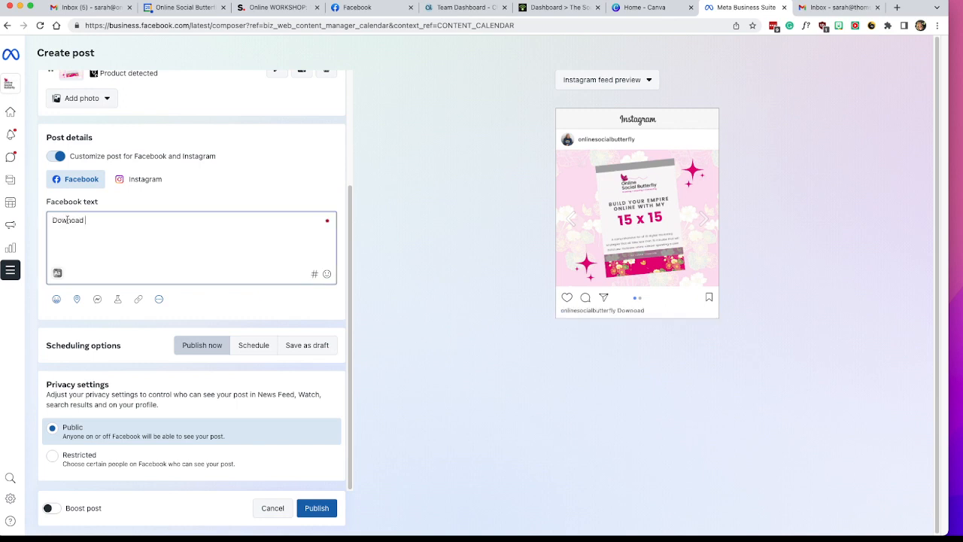
{"action": "type", "text": "fe"}
{"action": "type", "text": "ee guide to"}
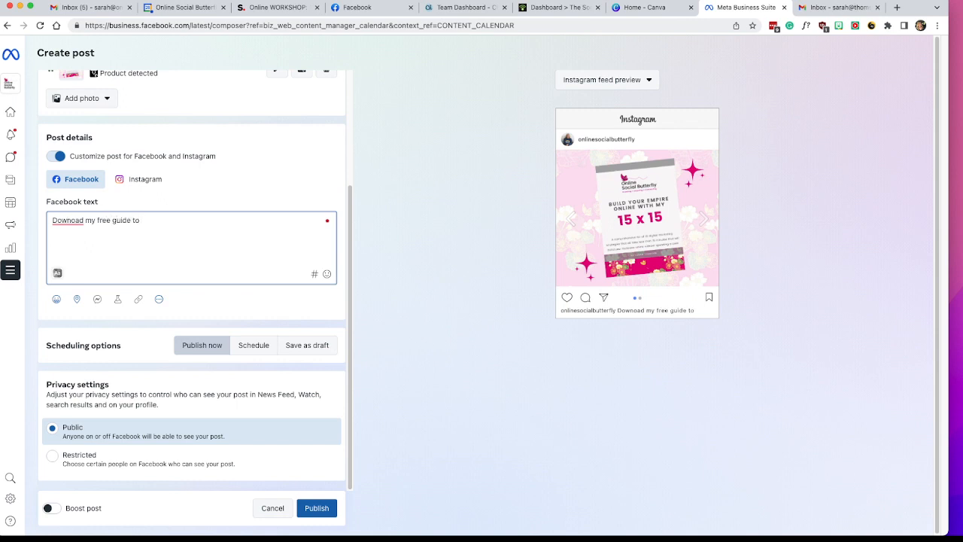
{"action": "type", "text": " 15 digital"}
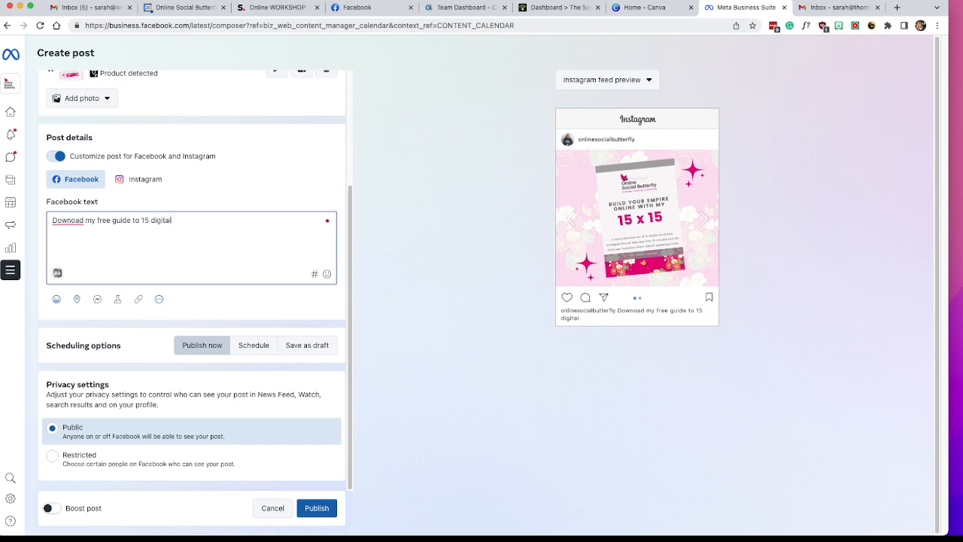
{"action": "type", "text": " maretkng tips"}
Step: Correct the misspelled words in the Facebook text to "Download" and "marketing" with the Grammarly suggestions, dismissing the sign-up offer
{"action": "mouse_move", "coordinate": [86, 214]}
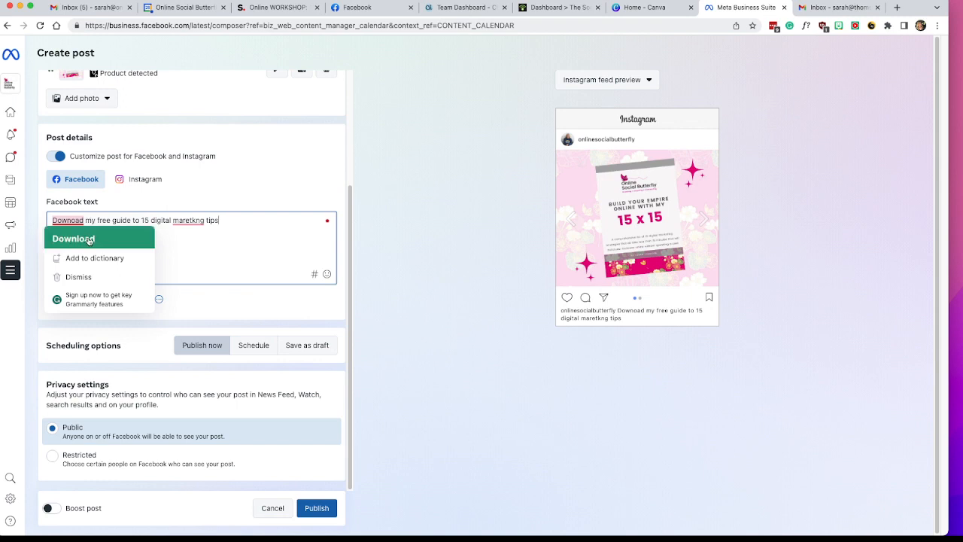
{"action": "left_click", "coordinate": [87, 239]}
{"action": "mouse_move", "coordinate": [188, 220]}
{"action": "left_click", "coordinate": [197, 257]}
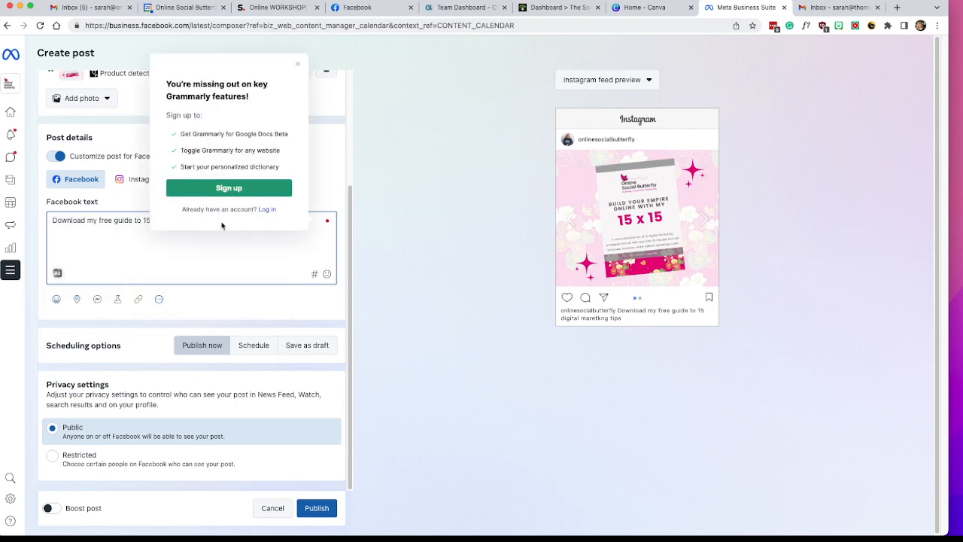
{"action": "left_click", "coordinate": [297, 63]}
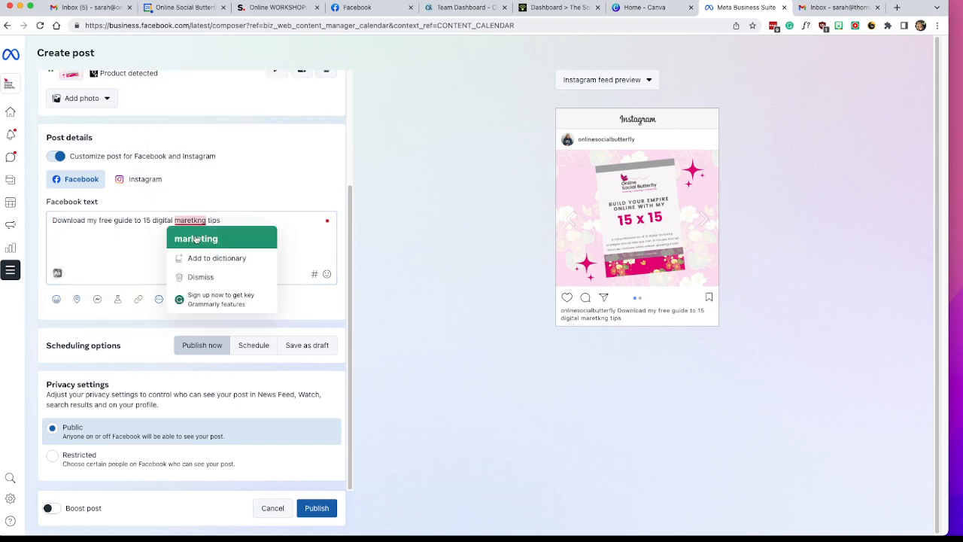
{"action": "left_click", "coordinate": [184, 237]}
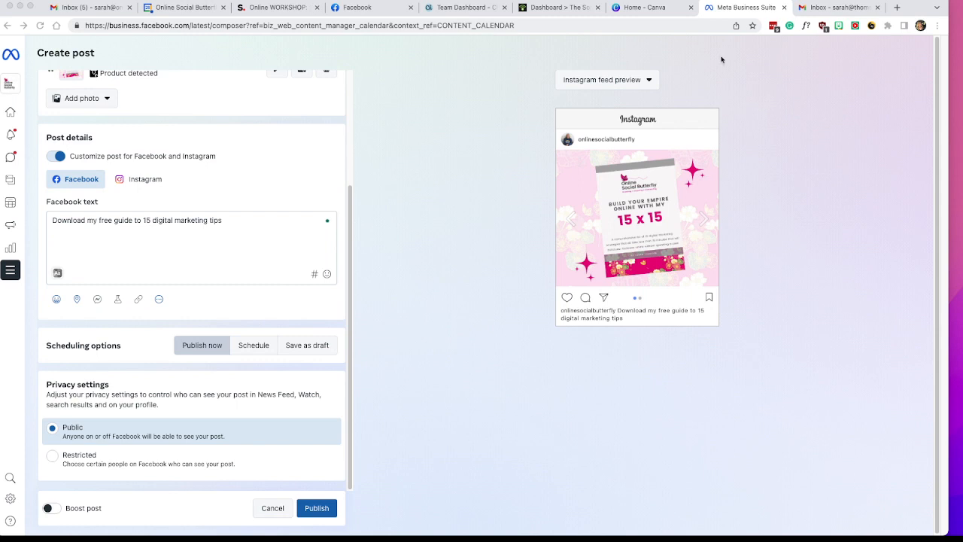
{"action": "left_click", "coordinate": [94, 247]}
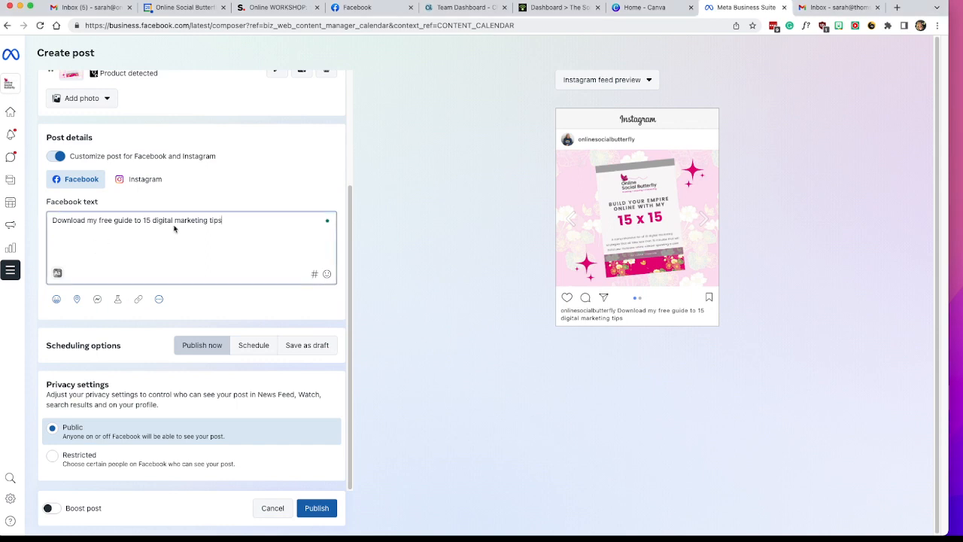
{"action": "key", "text": "Return"}
{"action": "type", "text": "Click her to download"}
{"action": "key", "text": "Return"}
{"action": "type", "text": "https://onlinesocialbutterfly.com.au/"}
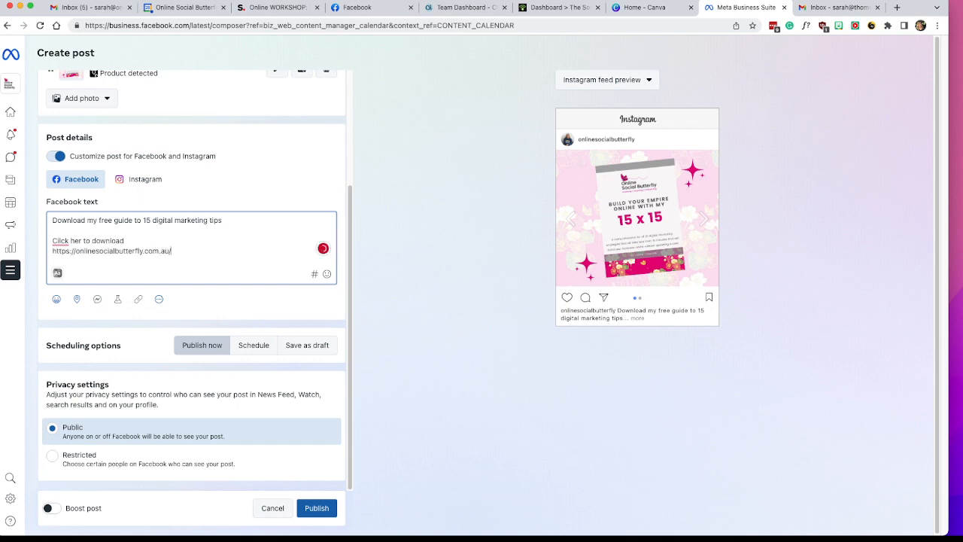
Step: Retype the flagged word as "Click" in the download line, and check the Instagram version of the text before returning to Facebook's
{"action": "left_click", "coordinate": [65, 241]}
{"action": "key", "text": "BackSpace"}
{"action": "key", "text": "BackSpace"}
{"action": "key", "text": "BackSpace"}
{"action": "type", "text": "lic"}
{"action": "left_click", "coordinate": [118, 179]}
{"action": "left_click", "coordinate": [79, 186]}
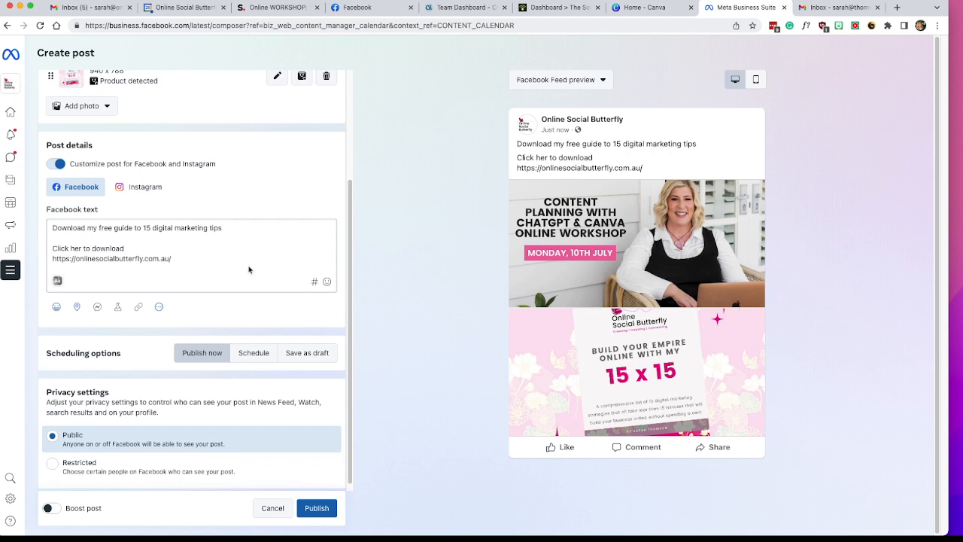
Step: Delete the website link from the end of the Facebook text
{"action": "left_click", "coordinate": [188, 258]}
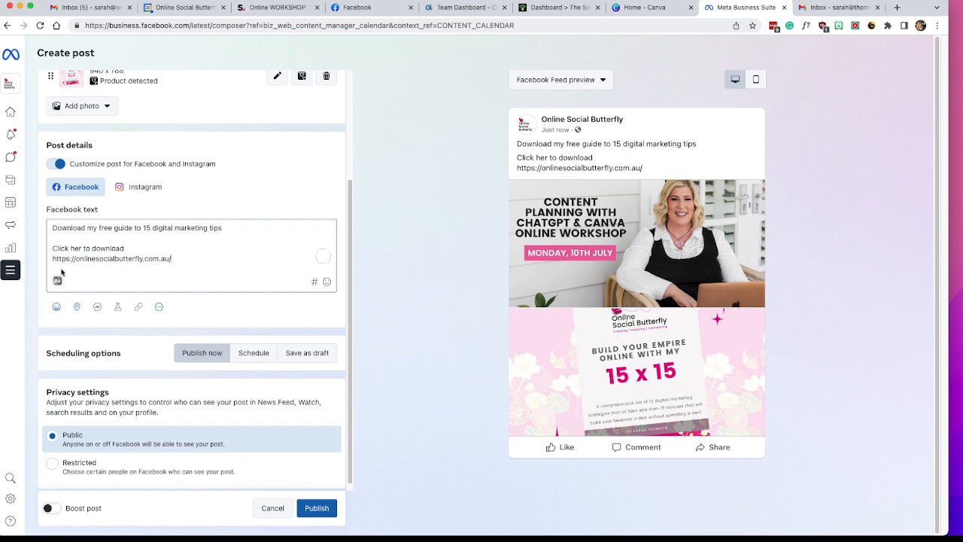
{"action": "left_click", "coordinate": [46, 261], "text": "shift"}
{"action": "key", "text": "BackSpace"}
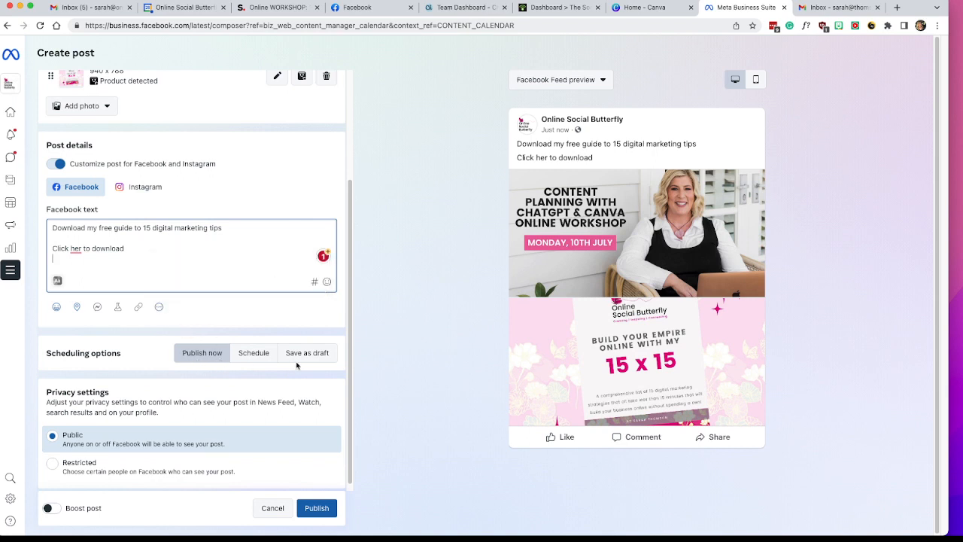
Step: Switch the post to scheduled publishing, and review the July 2023 dates and the suggested active times without choosing any
{"action": "left_click", "coordinate": [254, 359]}
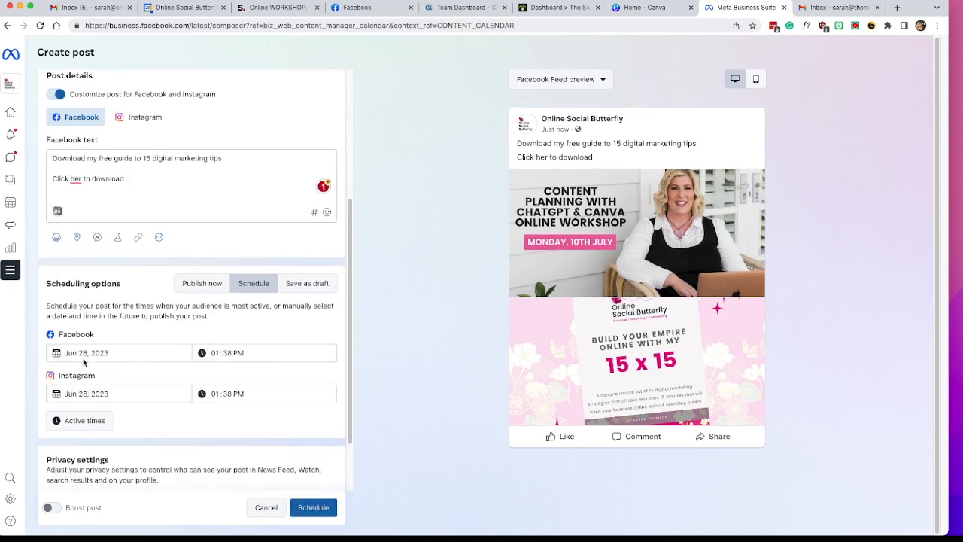
{"action": "left_click", "coordinate": [124, 352]}
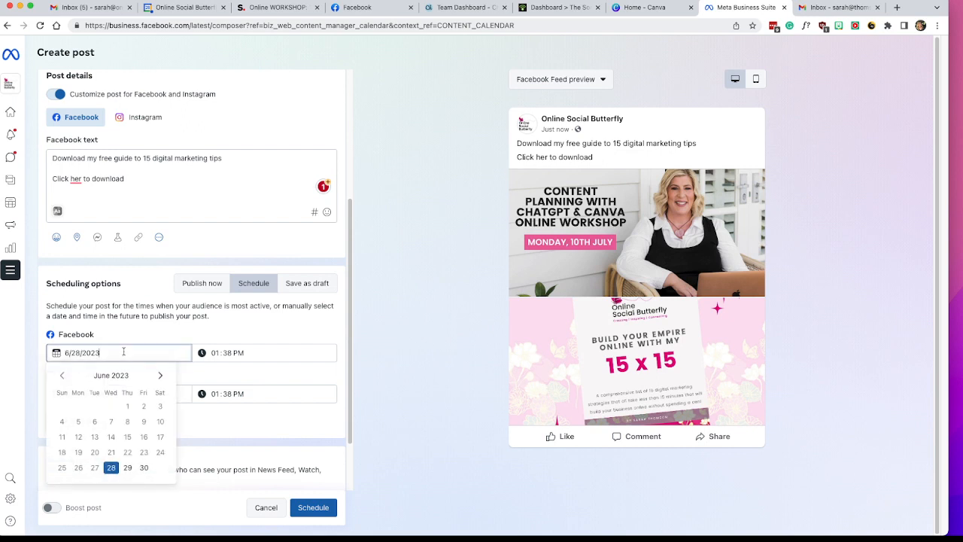
{"action": "left_click", "coordinate": [160, 375]}
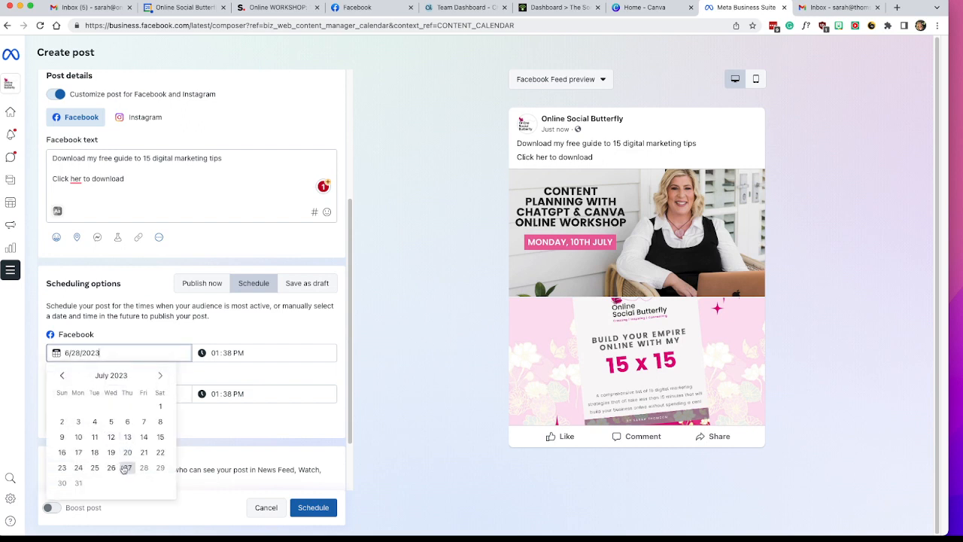
{"action": "left_click", "coordinate": [188, 373]}
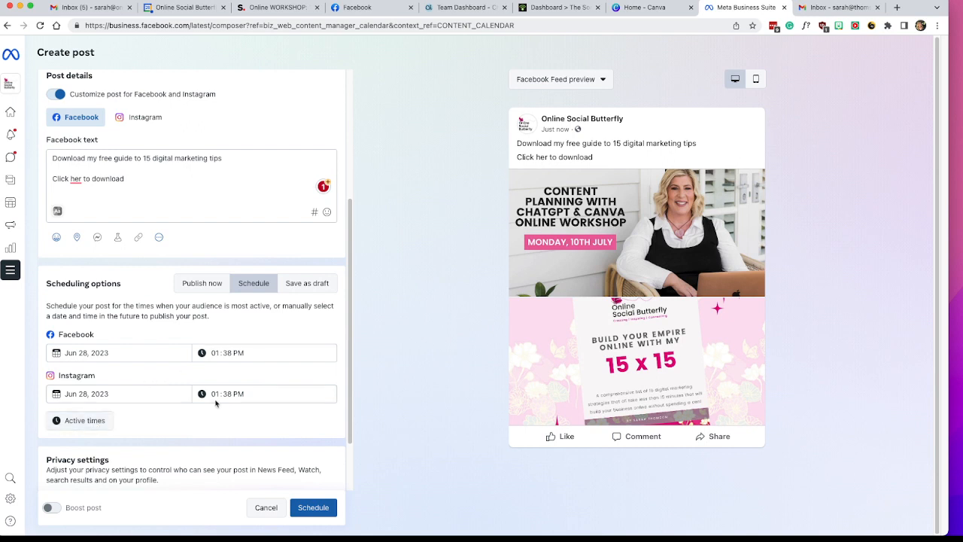
{"action": "left_click", "coordinate": [85, 421]}
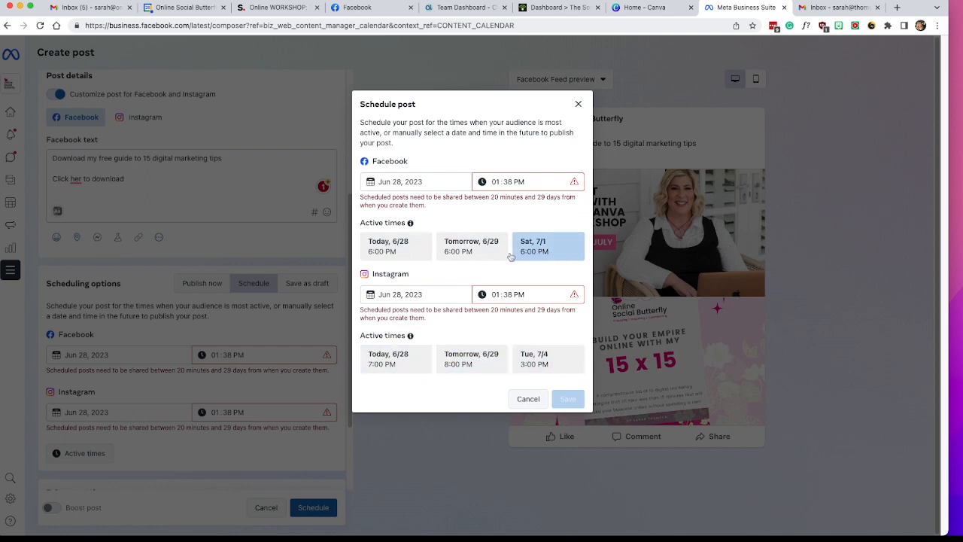
{"action": "left_click", "coordinate": [522, 400]}
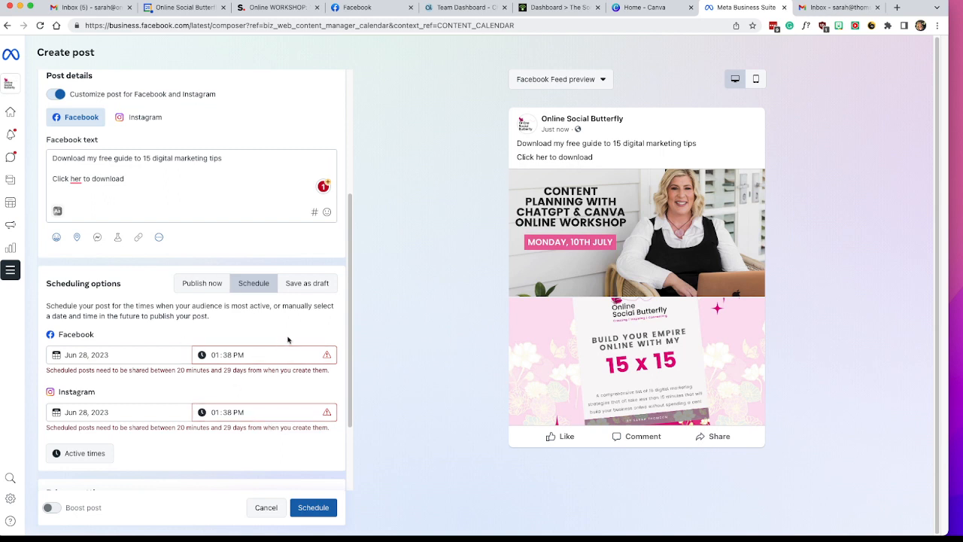
Step: Set the scheduled time to 02:38 PM for both Facebook and Instagram
{"action": "left_click", "coordinate": [234, 353]}
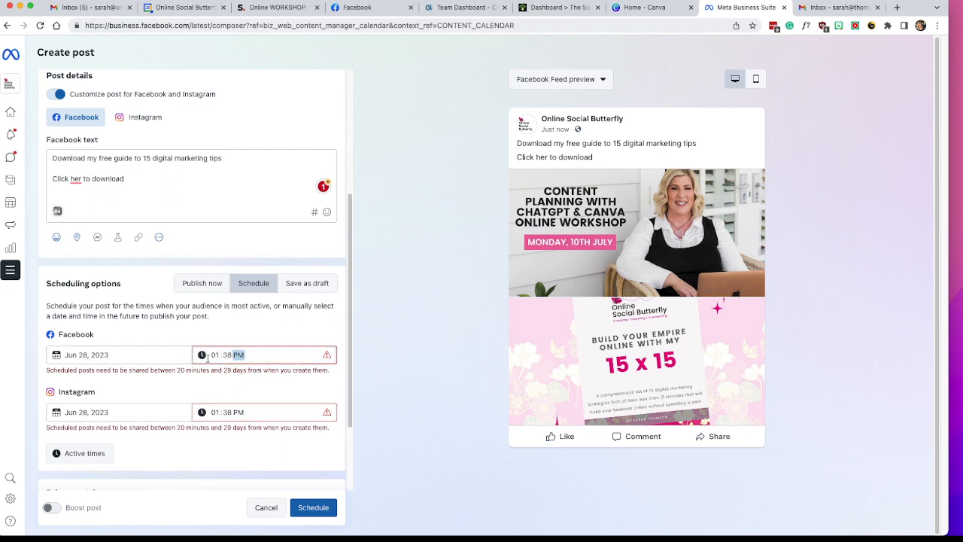
{"action": "left_click", "coordinate": [222, 354]}
{"action": "left_click", "coordinate": [216, 357]}
{"action": "type", "text": "2"}
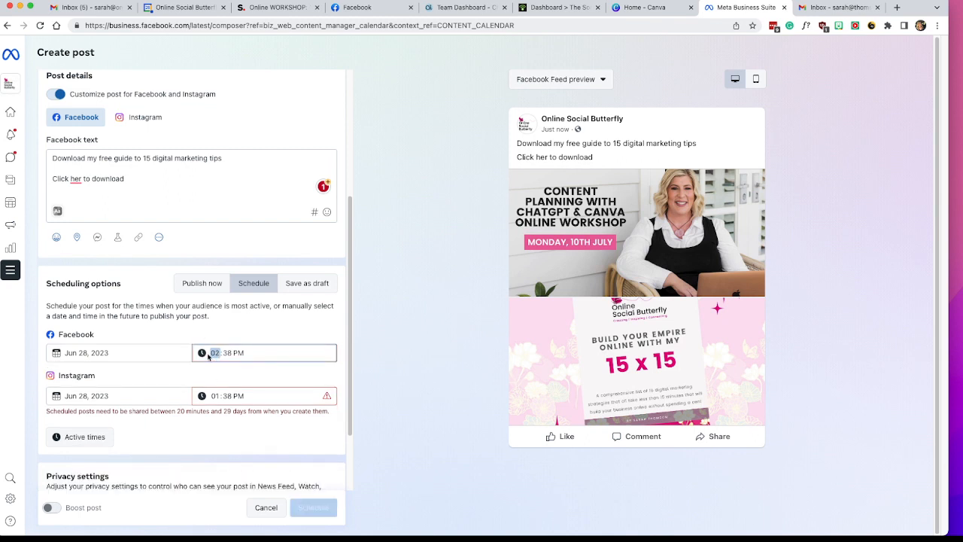
{"action": "left_click", "coordinate": [213, 395]}
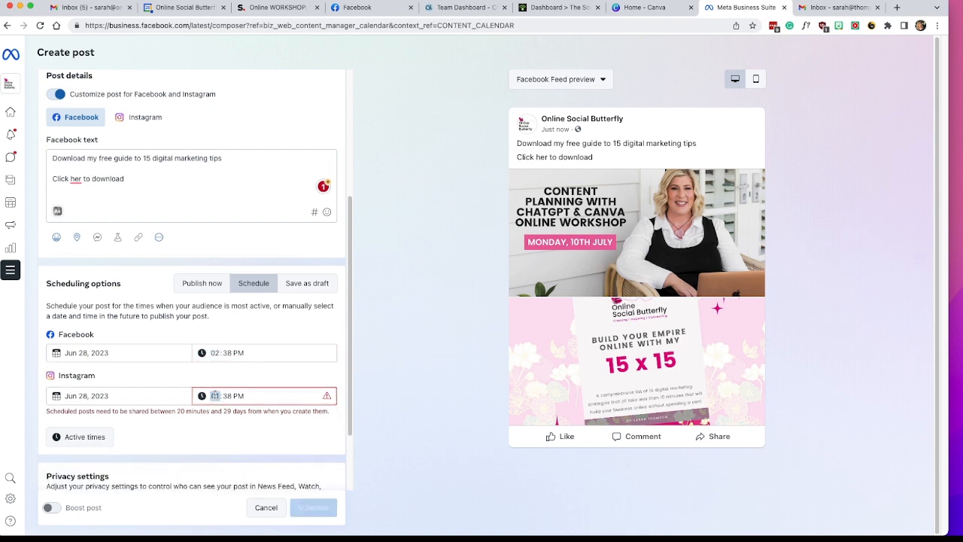
{"action": "type", "text": "2"}
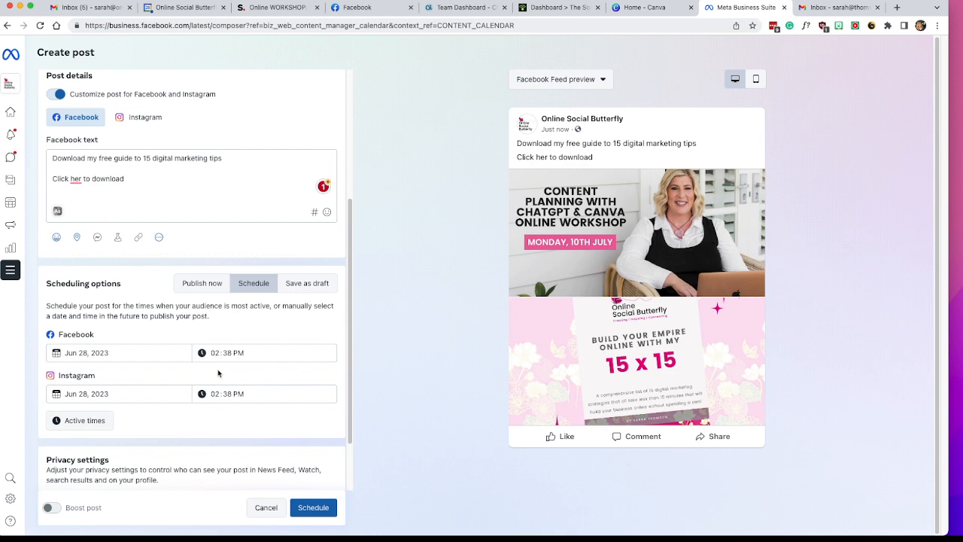
{"action": "scroll", "coordinate": [218, 373], "scroll_direction": "down", "scroll_amount": 2}
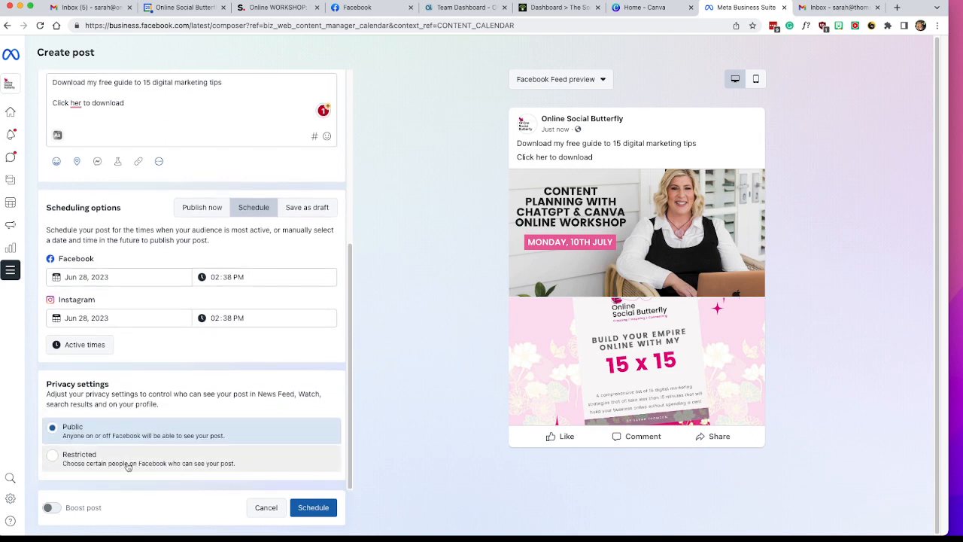